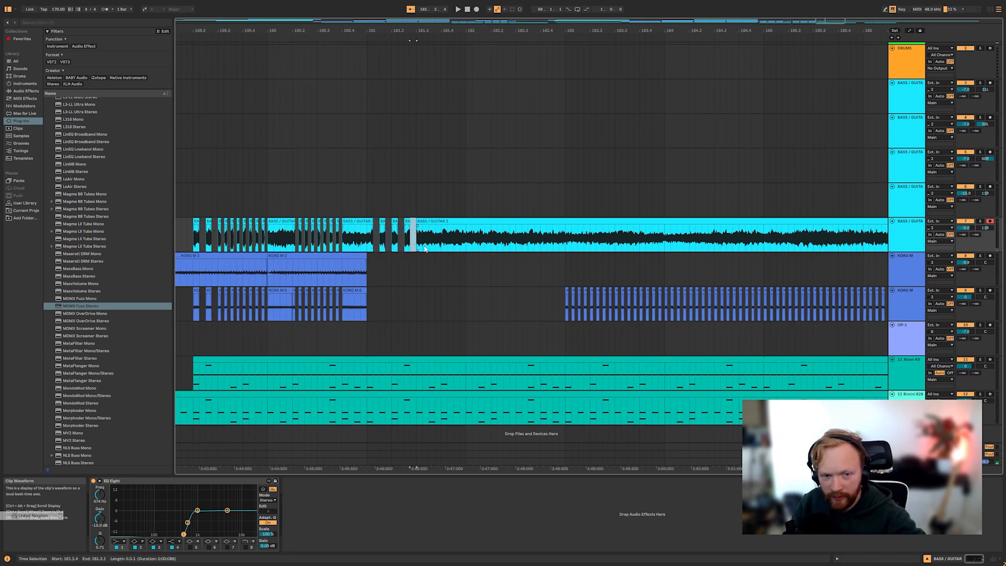
Cut repeating sixteenth-note gaps into the BASS / GUITAR 2 clip through bars 161 and 162, and shorter gaps through bar 163.
key("Delete")
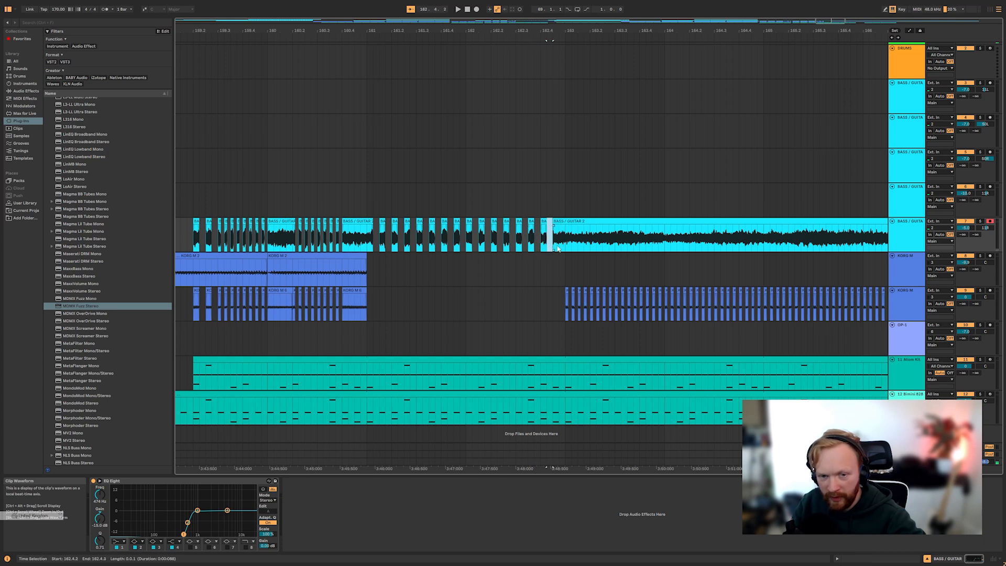
key("Delete")
left_click(617, 267)
scroll(618, 266, "up", 3)
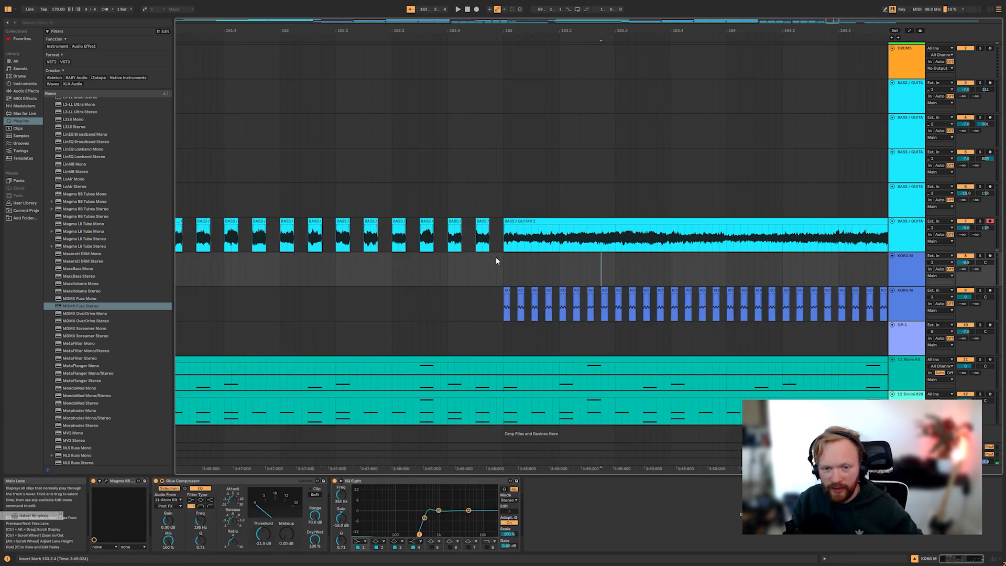
left_click_drag(510, 246, 518, 249)
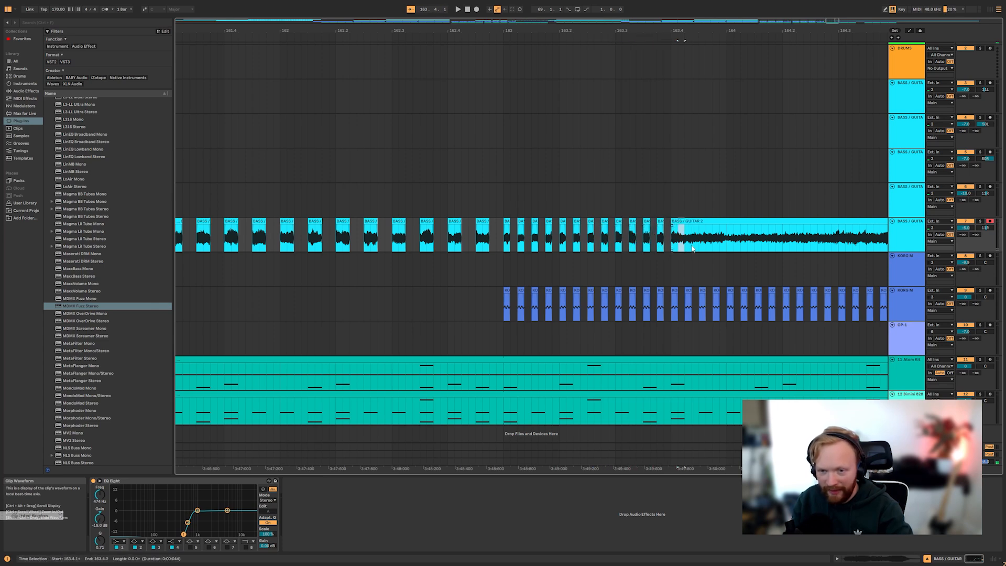
key("Delete")
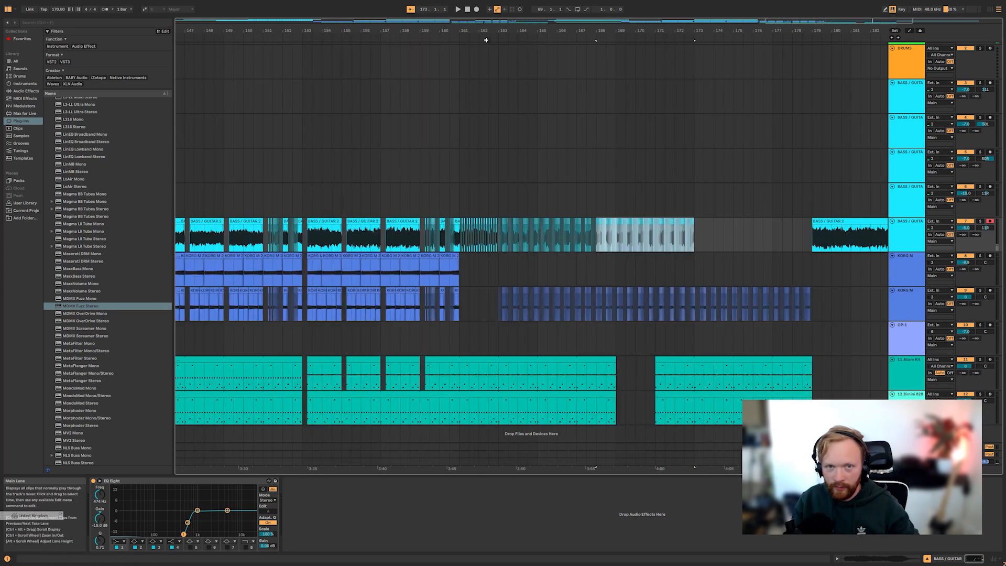
Play back the gated section and paste the chopped BASS / GUITAR 2 pattern from bar 173 up to the final clip.
left_click(486, 39)
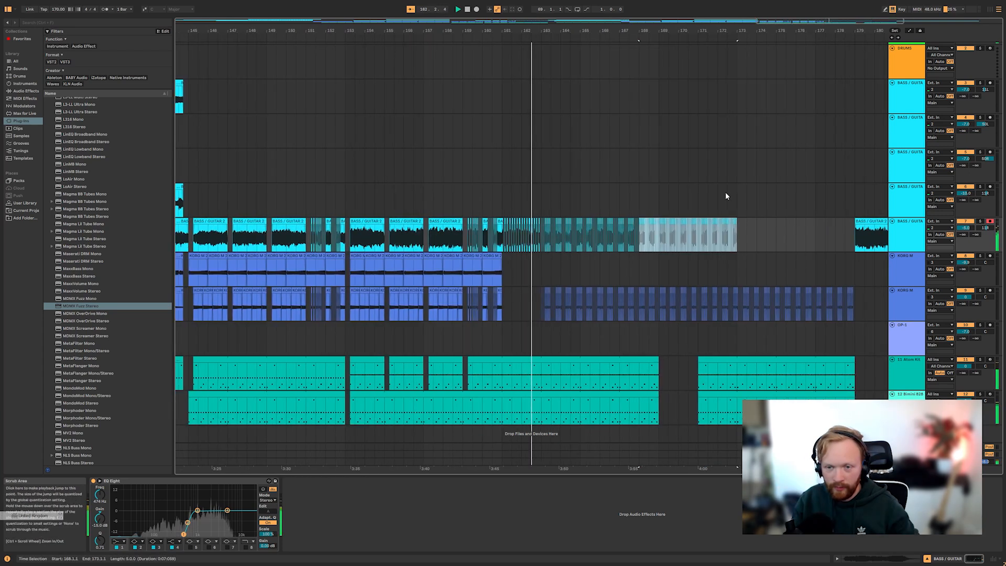
left_click(727, 196)
left_click(736, 244)
key("ctrl+v")
left_click_drag(586, 234, 400, 237)
left_click(653, 266)
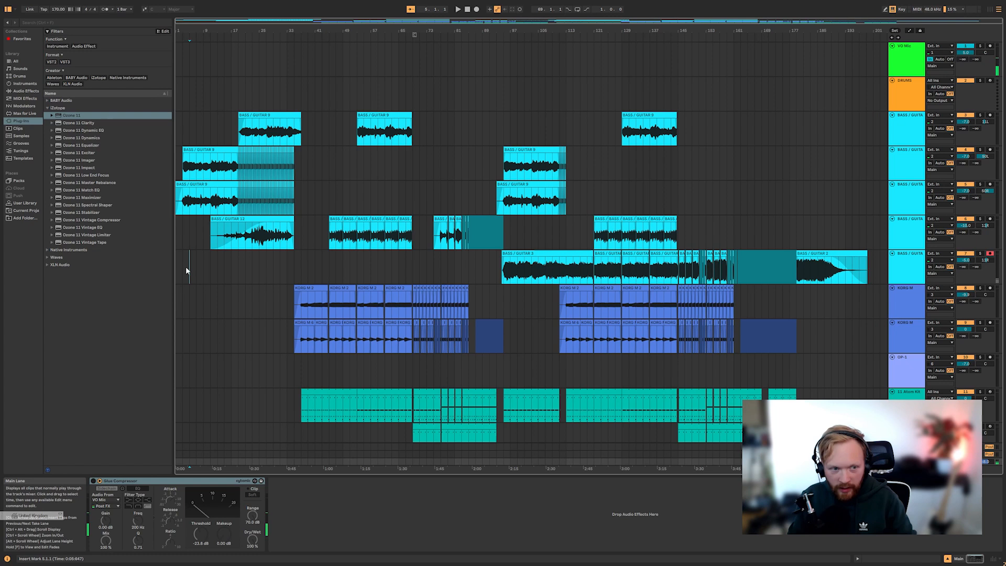
Play the intro with the BASS / GUITAR 12 track soloed and lower its EQ Eight high band to about -8 dB near 1.8 kHz.
left_click(187, 266)
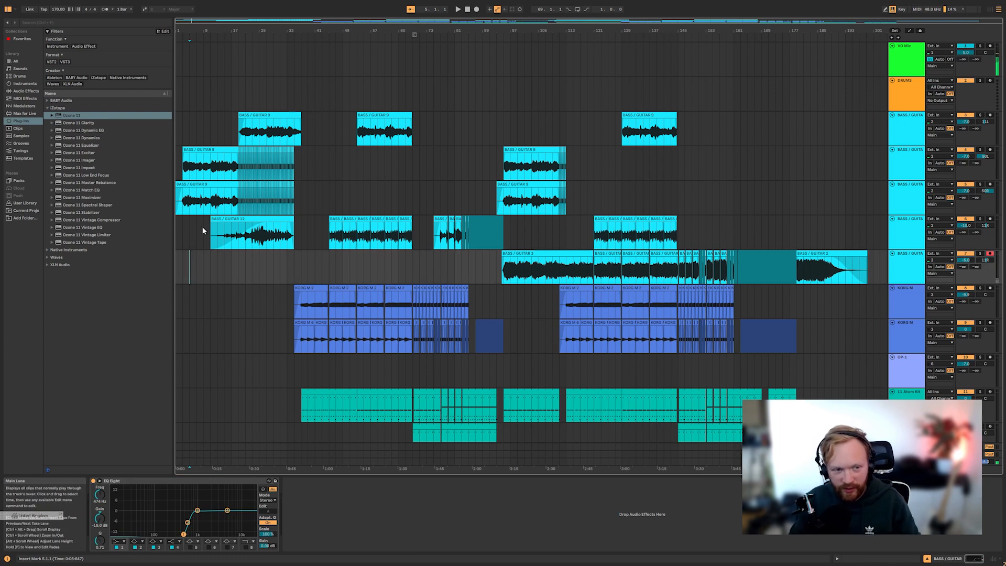
key("plus")
key("plus")
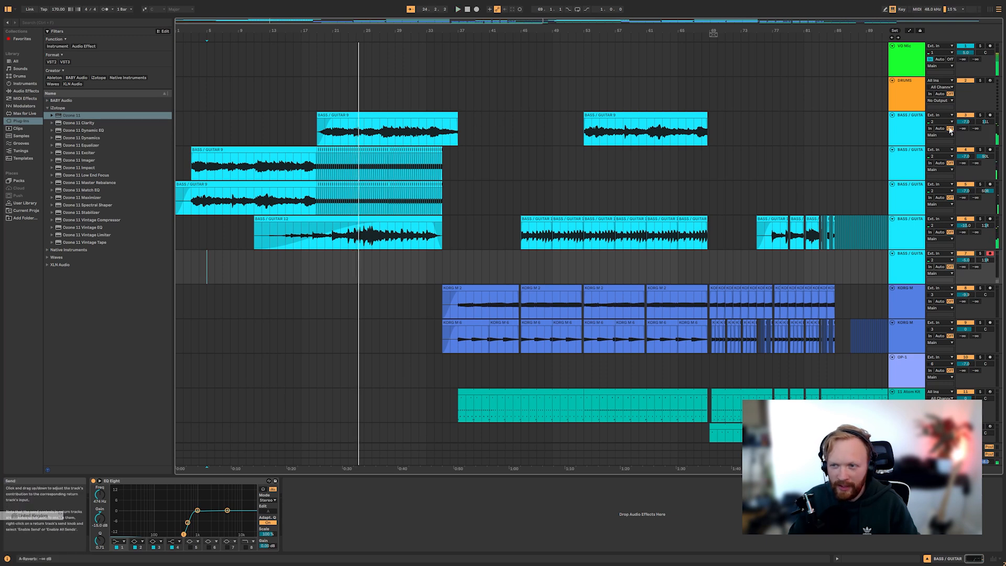
left_click(915, 130)
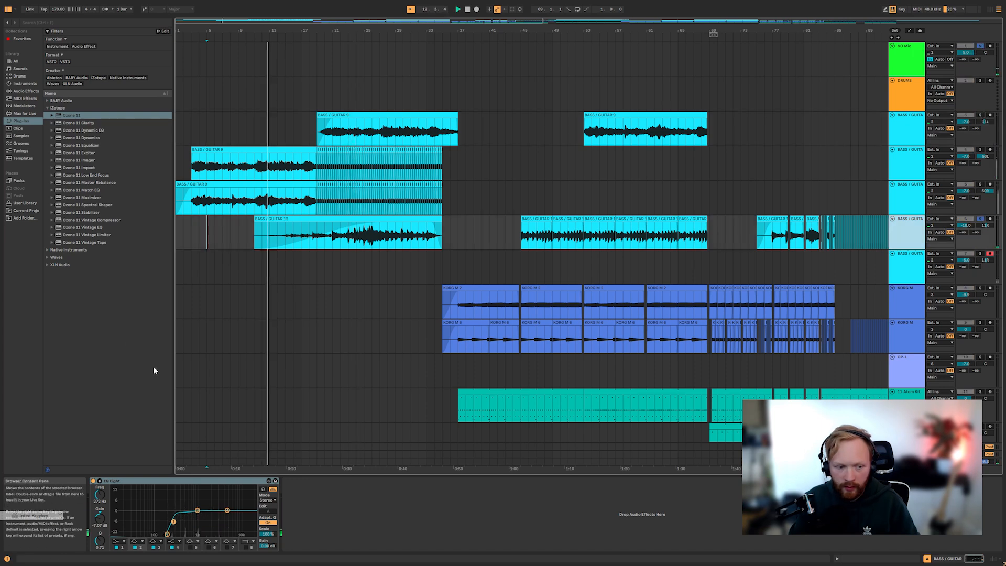
left_click_drag(227, 510, 213, 518)
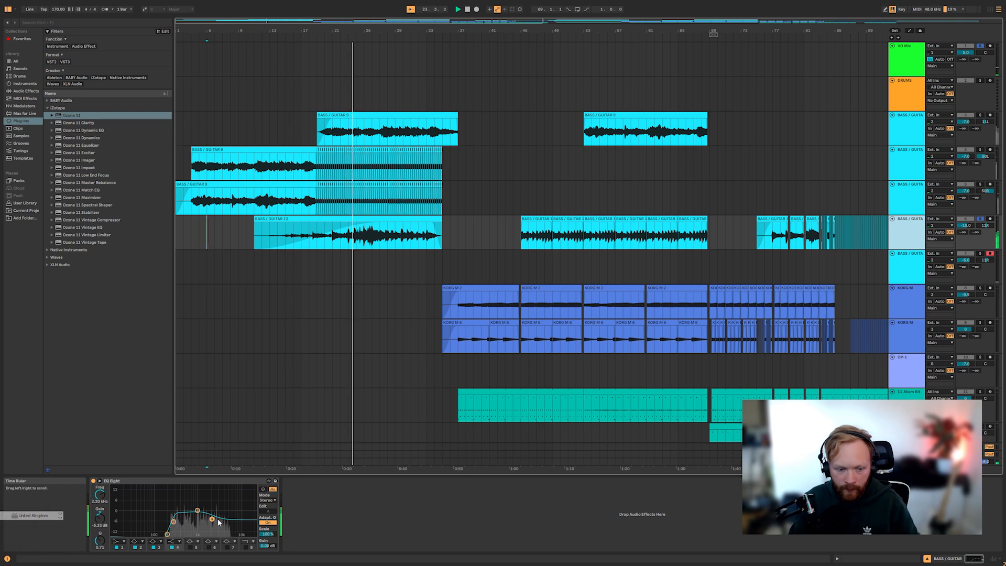
left_click_drag(218, 520, 210, 523)
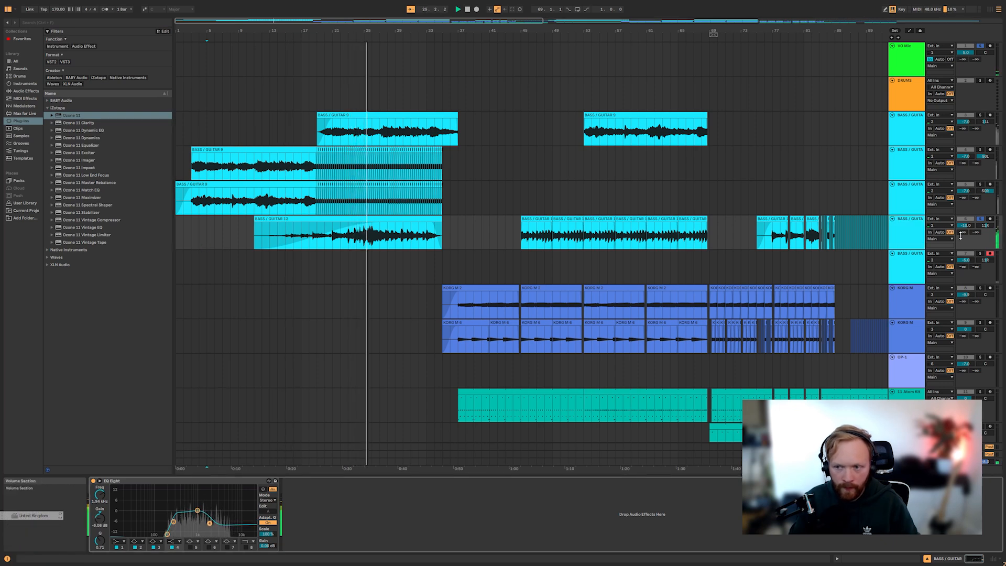
Duplicate a half-bar slice of the BASS / GUITAR 12 clip twice, starting at bar 35.
left_click(323, 294)
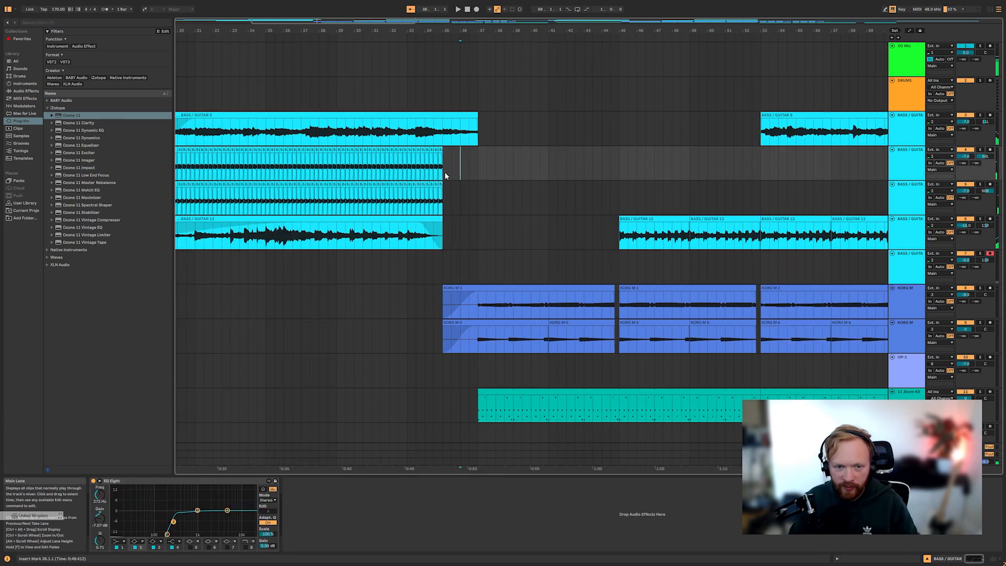
scroll(444, 171, "up", 3)
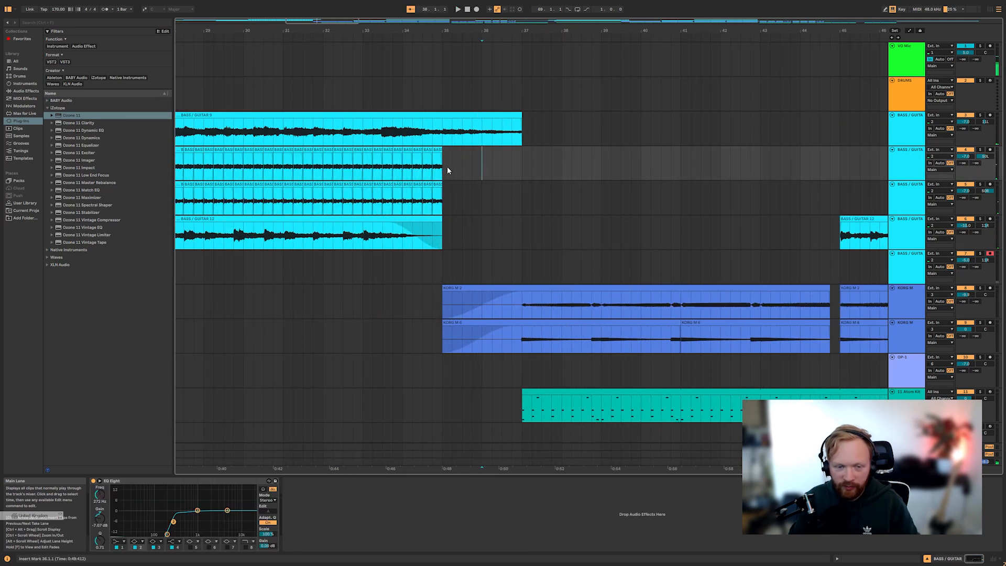
scroll(447, 169, "up", 3)
left_click_drag(429, 240, 446, 240)
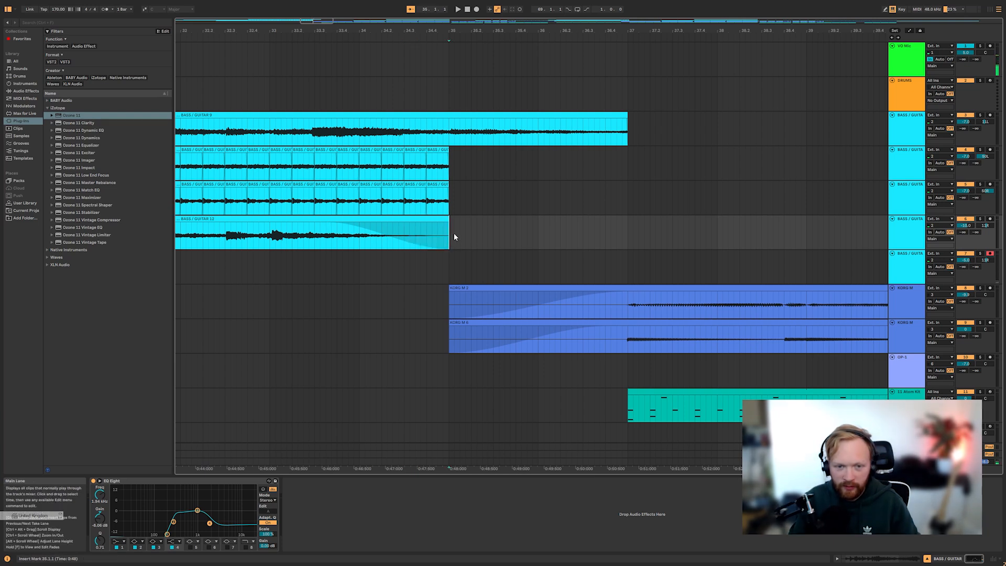
key("ctrl+d")
key("ctrl+d")
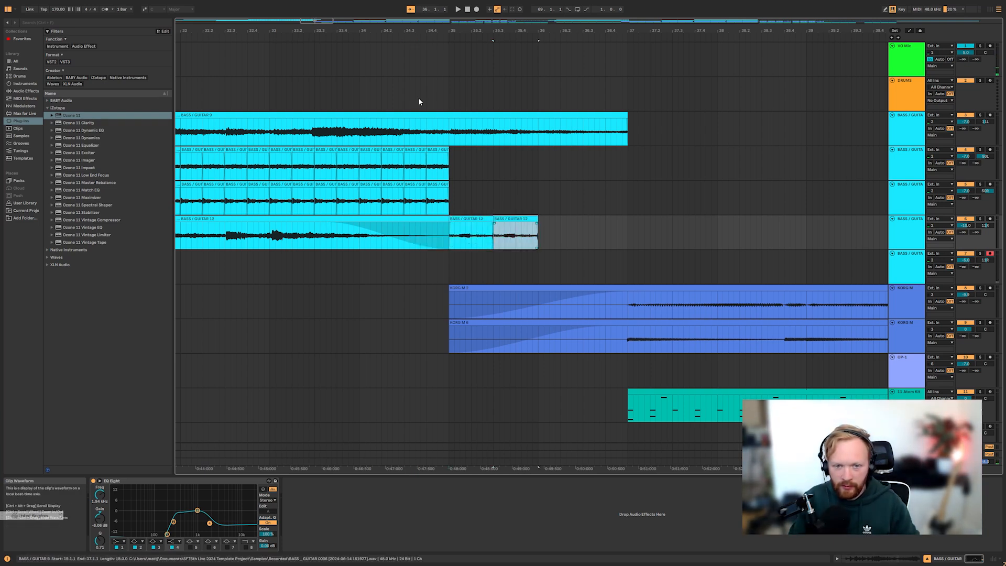
Play the transition and add two more half-bar BASS / GUITAR 12 copies to fill the track up to bar 37.
left_click(389, 38)
left_click(611, 188)
left_click(655, 238)
key("ctrl+d")
key("ctrl+d")
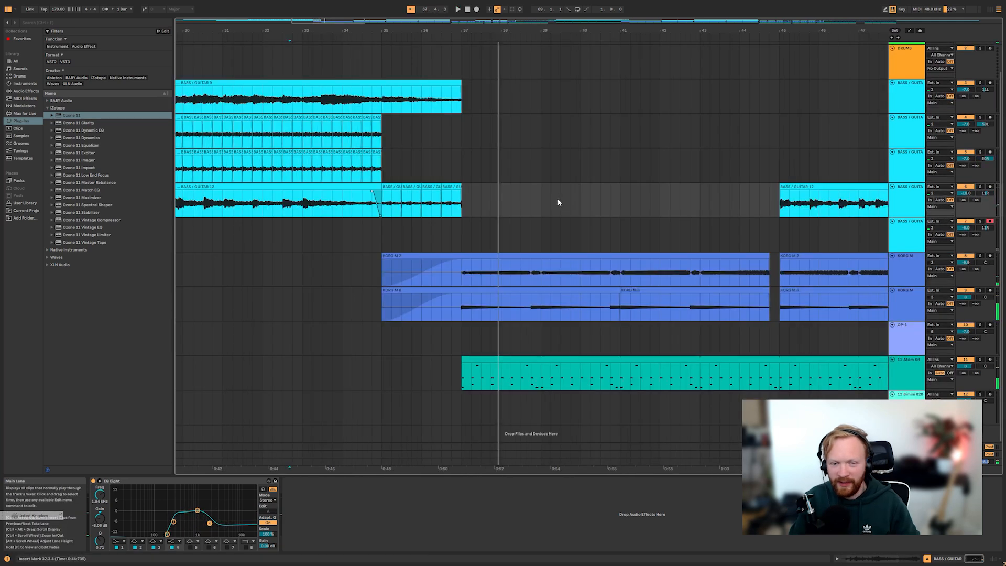
Check the transition into the KORG M parts around bar 37 and play it back from about bar 35.
scroll(519, 195, "down", 5)
scroll(509, 252, "up", 3)
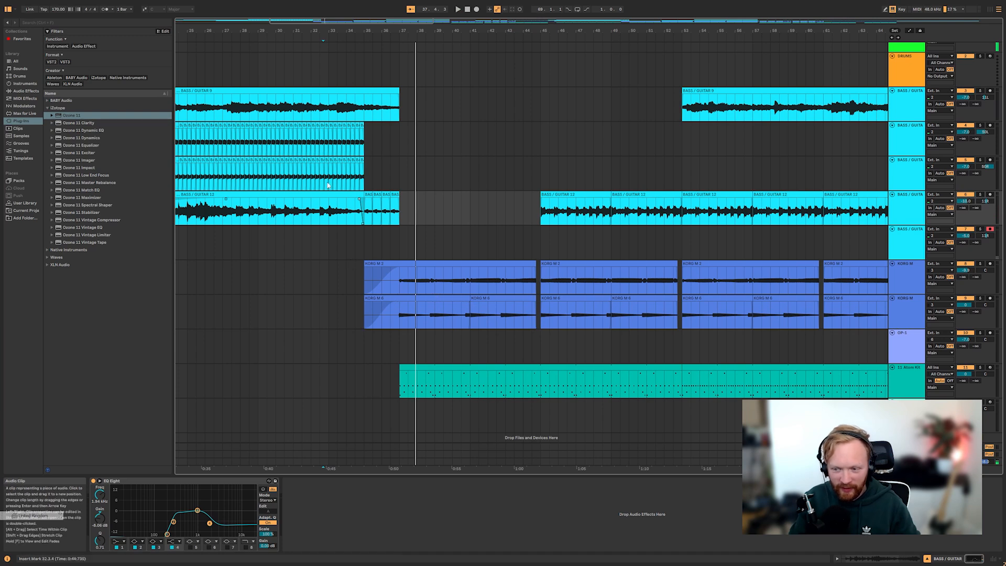
left_click_drag(402, 318, 420, 290)
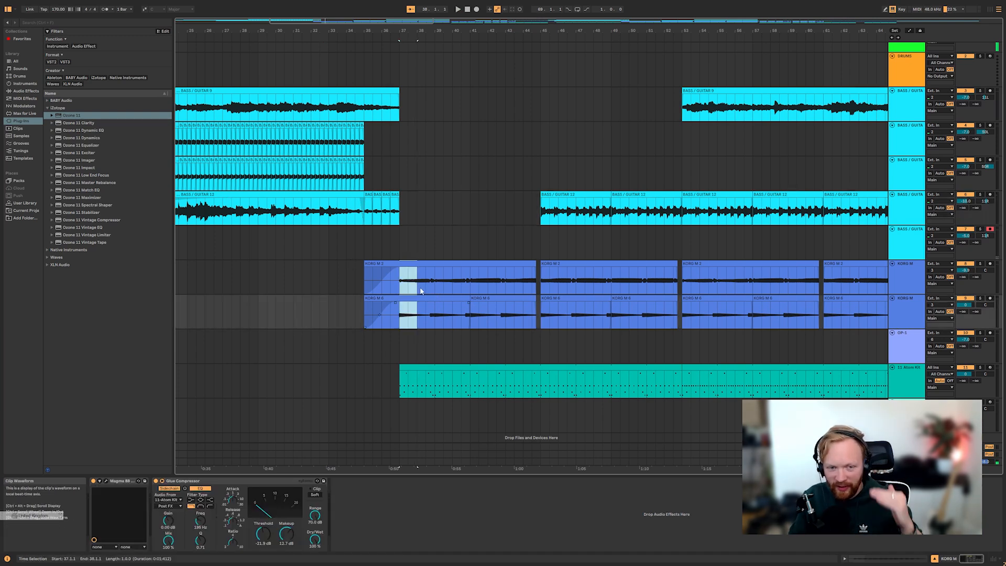
left_click(402, 240)
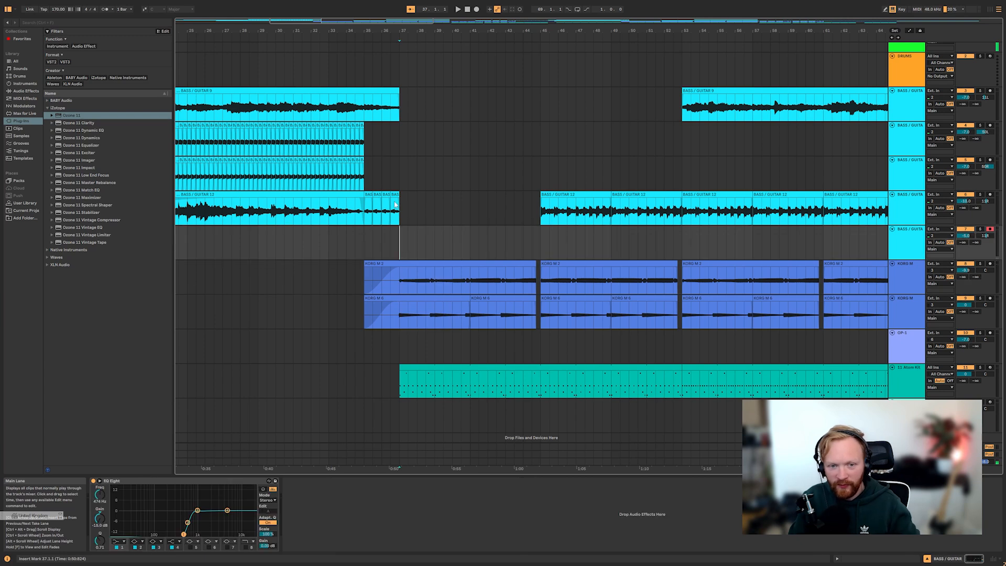
left_click(373, 42)
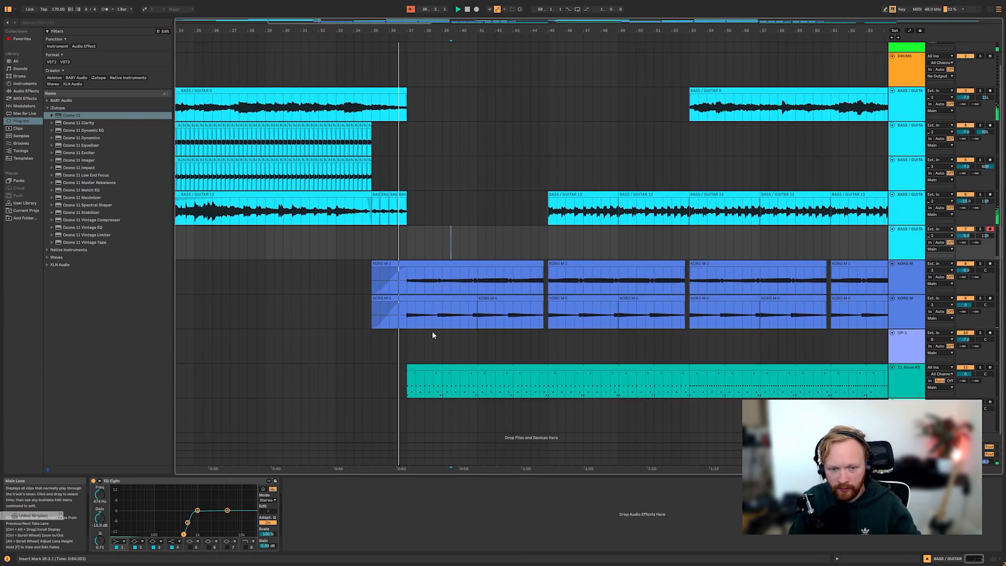
Repeat the two-bar KORG M phrase from bar 37 on both KORG M tracks until the gap before bar 45.
left_click_drag(408, 315, 513, 315)
key("ctrl+d")
left_click(488, 334)
key("ctrl+d")
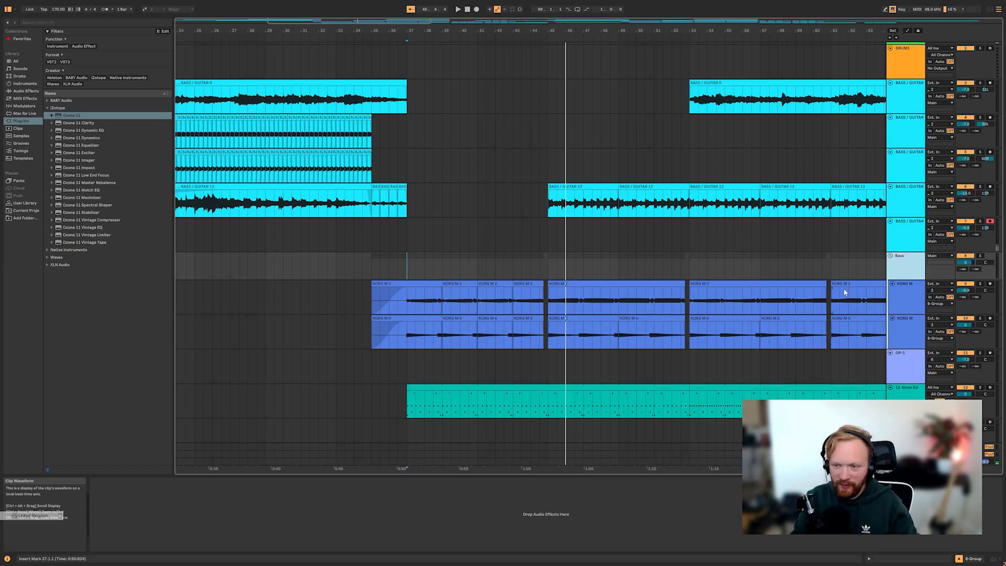
Load the Waves Berzerk Distortion Stereo plug-in onto the Bass group.
left_click(48, 108)
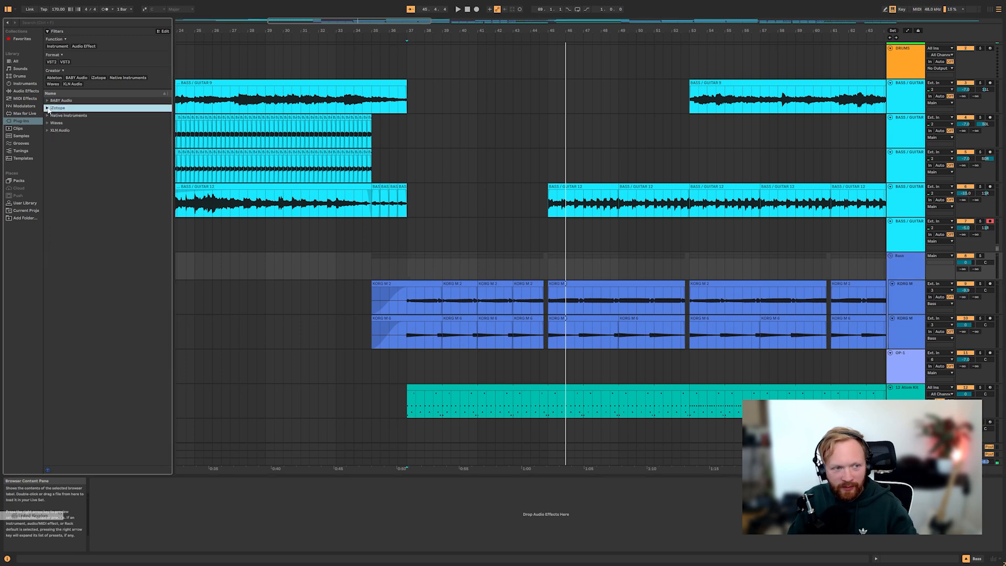
left_click(48, 116)
left_click(48, 123)
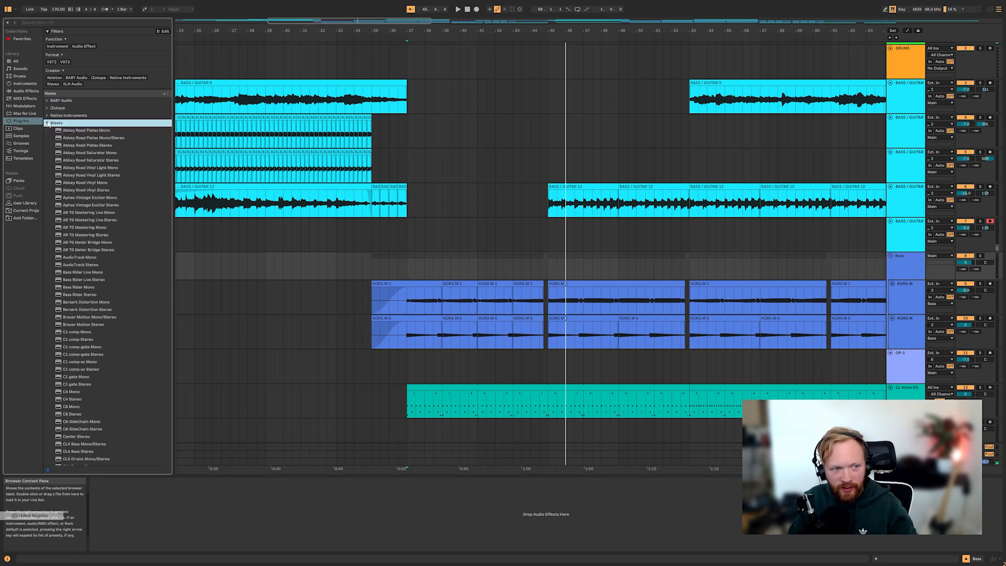
scroll(101, 198, "down", 15)
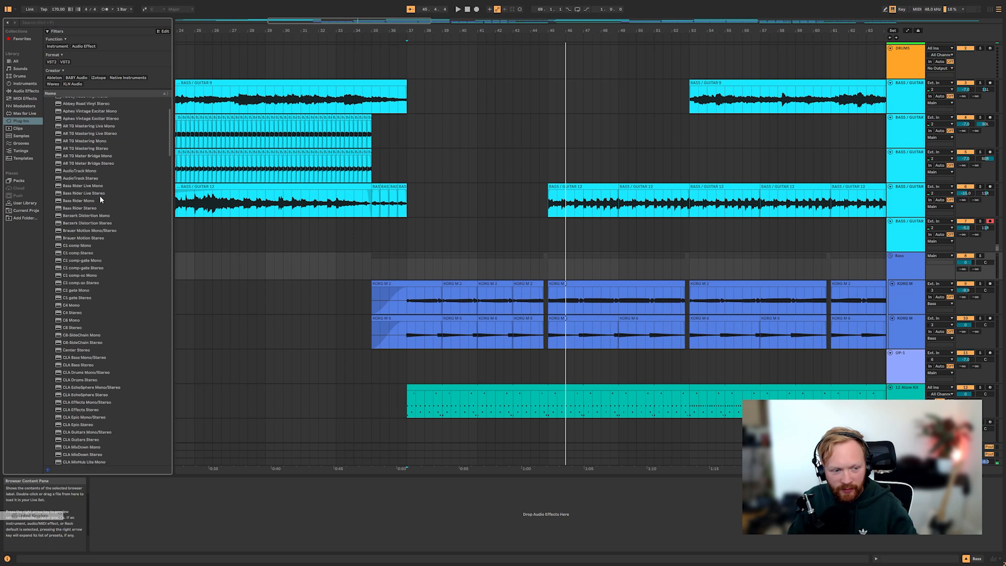
scroll(102, 198, "down", 13)
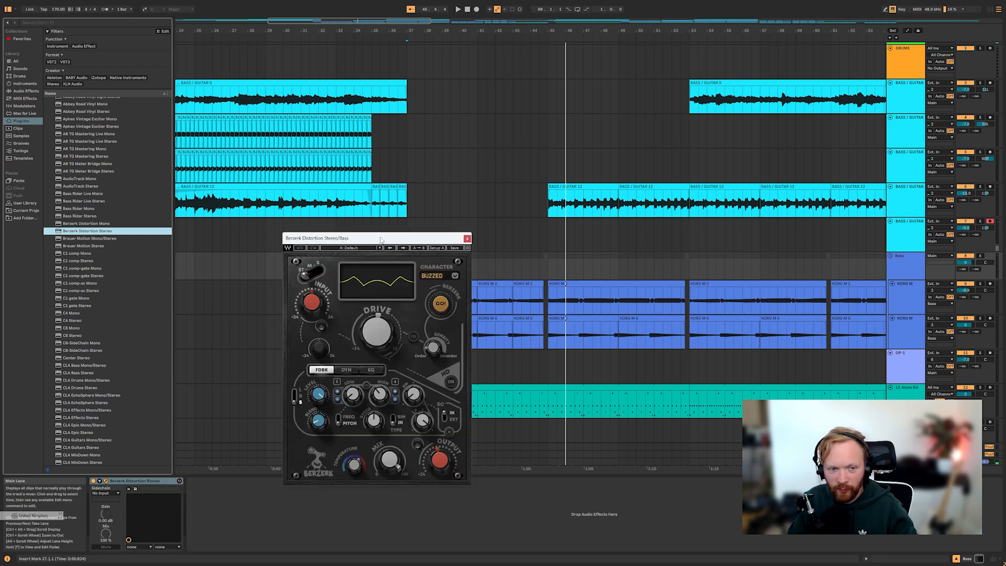
left_click_drag(381, 240, 245, 238)
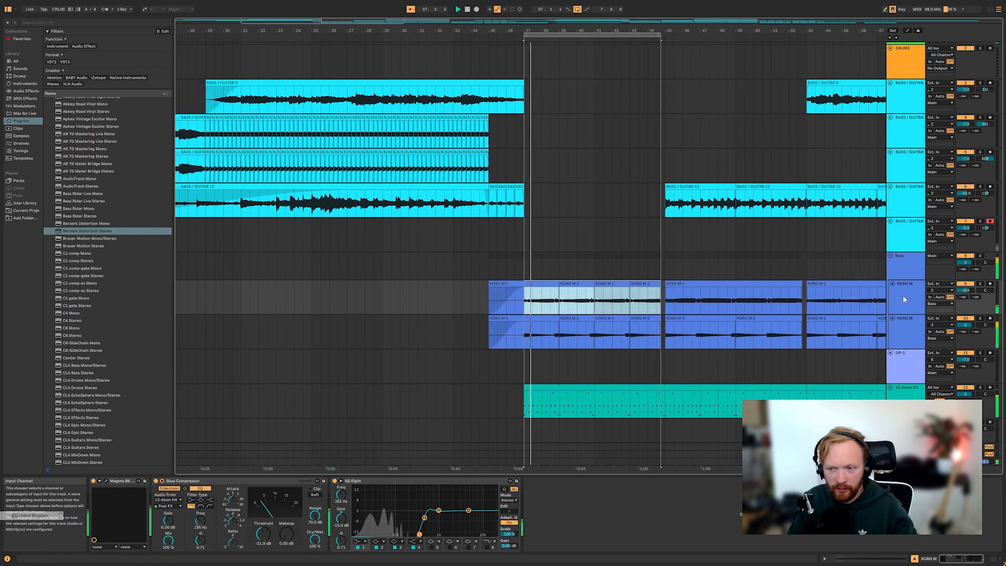
Audition Berzerk Distortion presets on the Bass group with the section from bar 37 looping, and remove the plug-in.
left_click(906, 299)
left_click(899, 278)
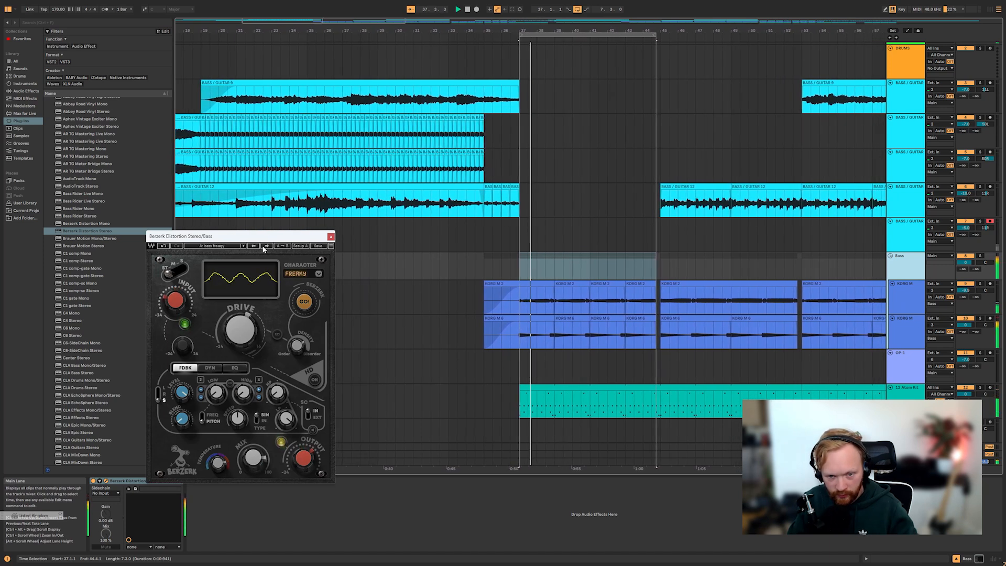
left_click(267, 246)
left_click(255, 247)
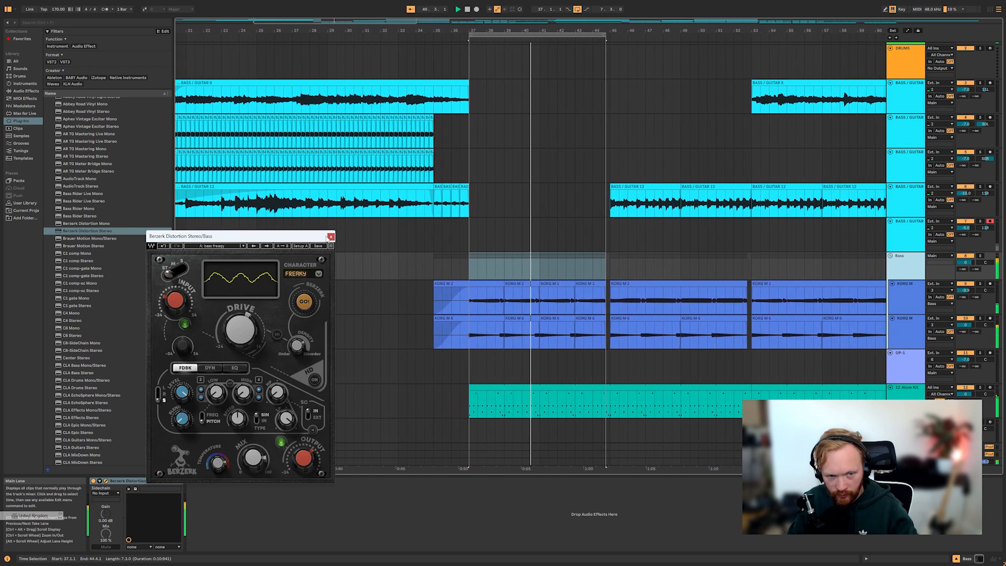
left_click(331, 236)
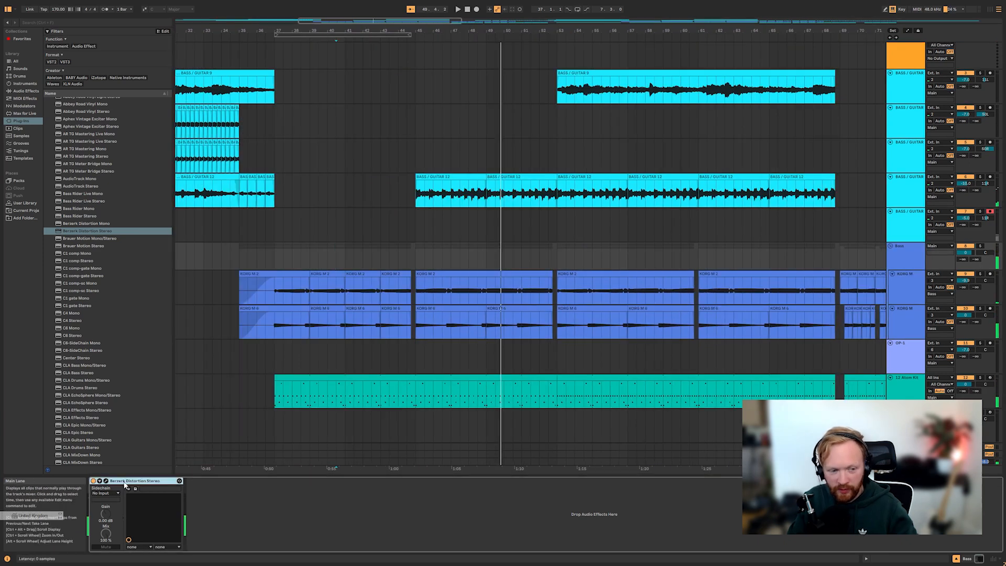
key("Delete")
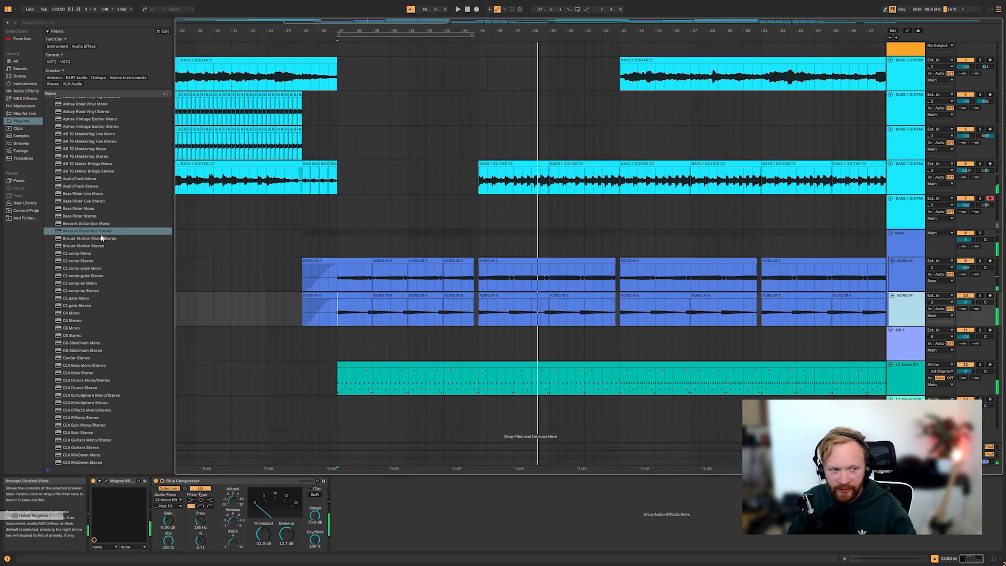
Add EQ Eight to the second KORG M track and pull its high band down to about -11.3 dB at 196 Hz during playback.
scroll(93, 264, "up", 5)
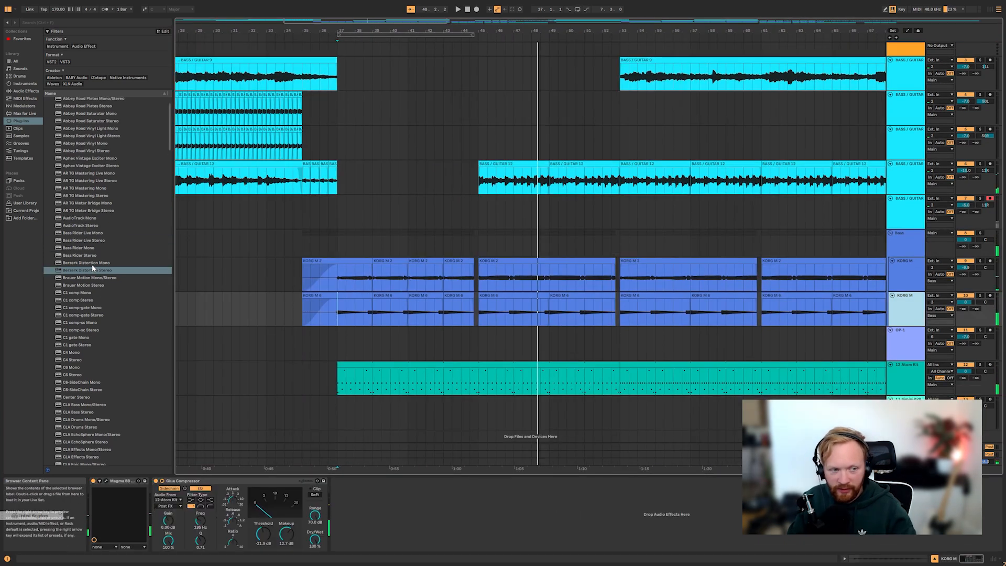
scroll(66, 134, "down", 15)
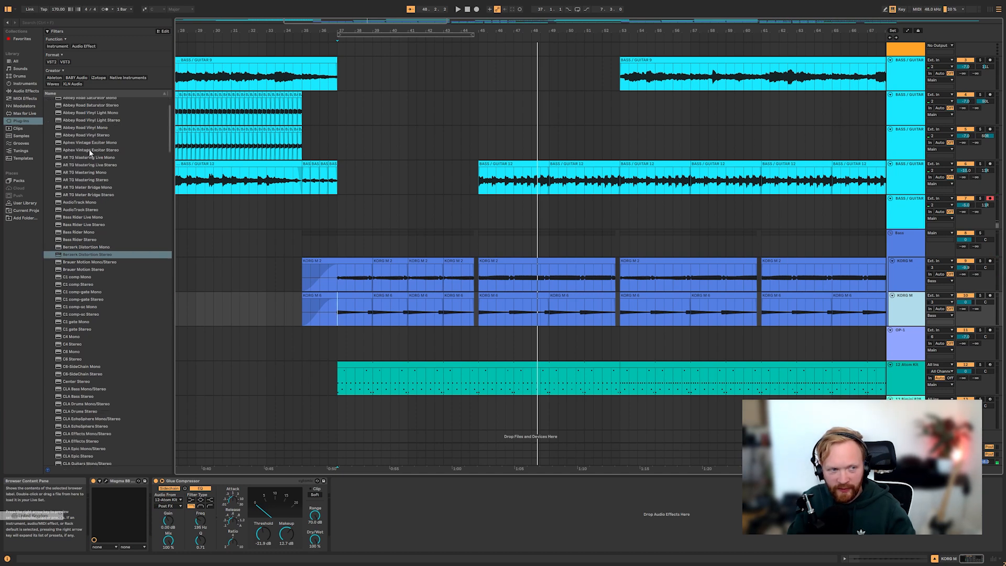
scroll(106, 250, "up", 15)
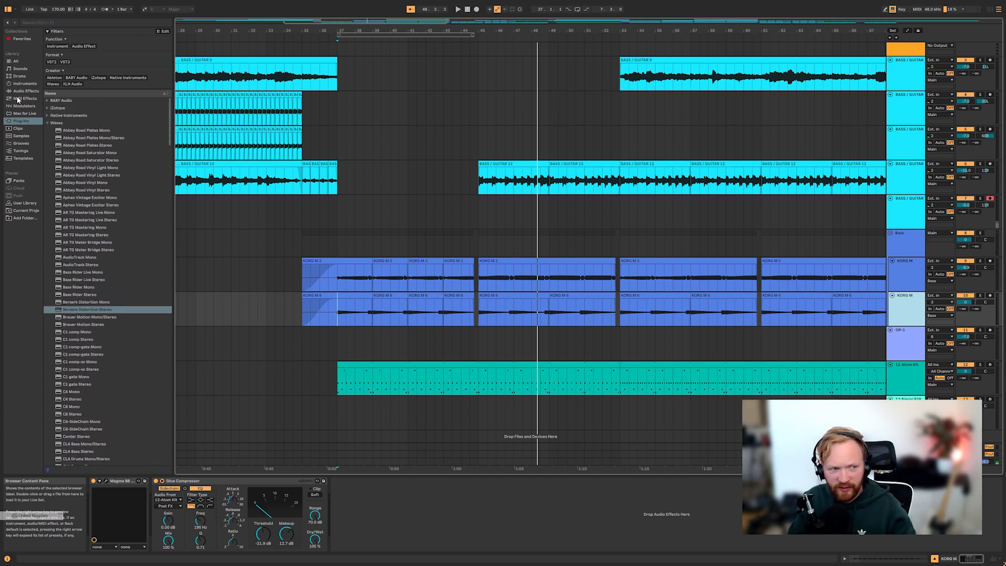
left_click(25, 92)
double_click(66, 238)
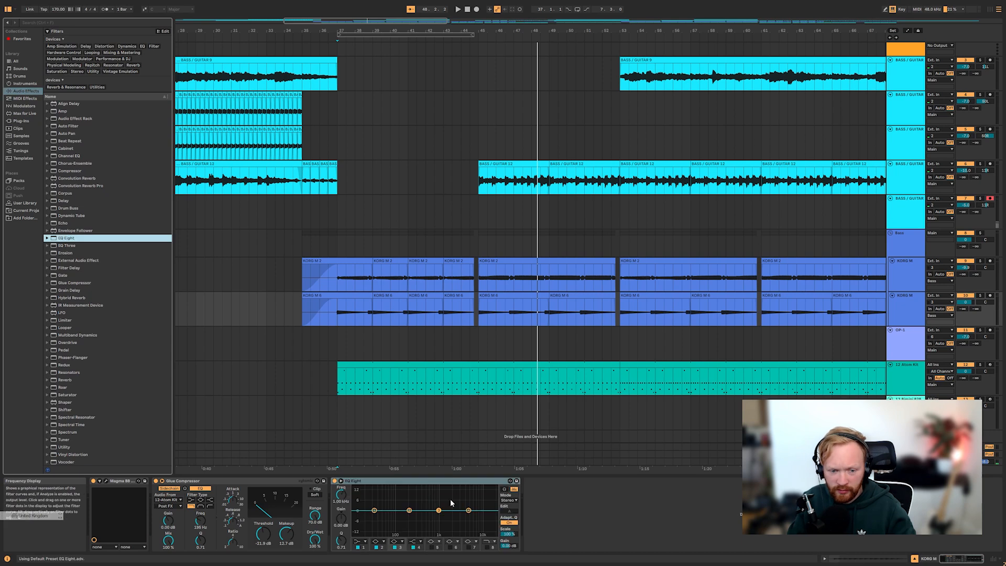
key("space")
left_click_drag(395, 527, 409, 528)
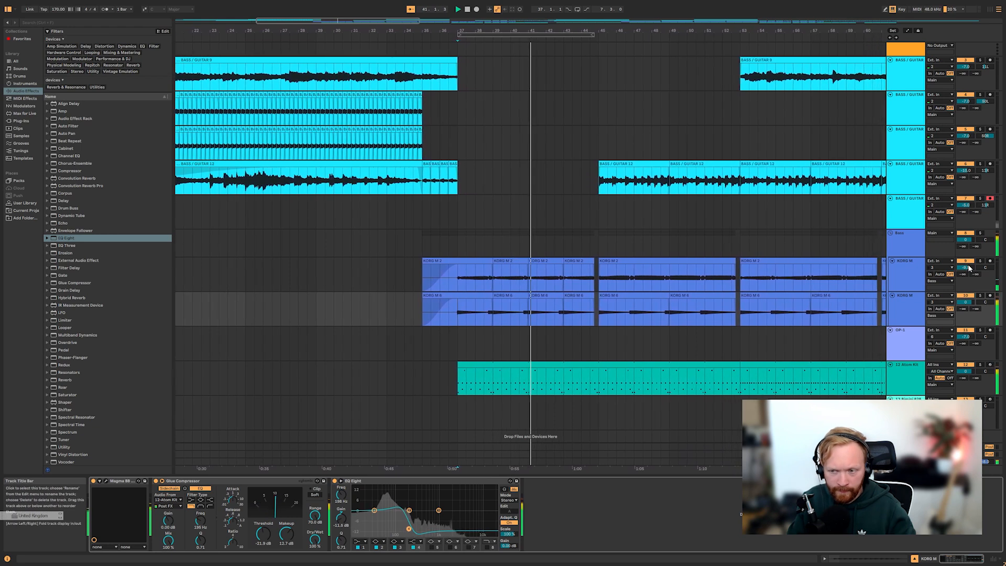
Solo the first KORG M track and set playback to start from bar 37 to hear it alone.
left_click(912, 270)
left_click(981, 261)
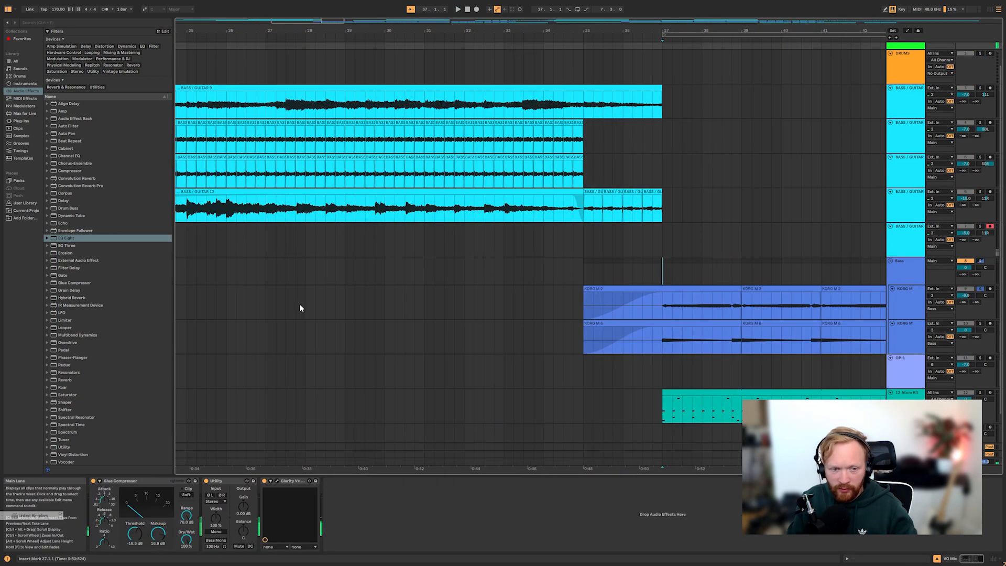
left_click(472, 41)
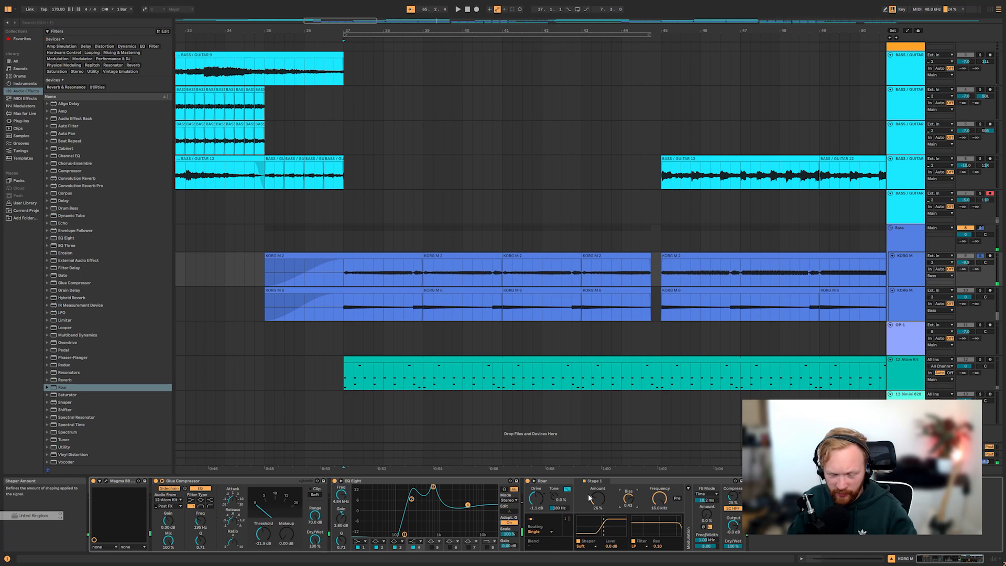
Set the Stage 1 shaper amount of Roar on the first KORG M track to 32% during playback.
key("space")
scroll(598, 501, "up", 4)
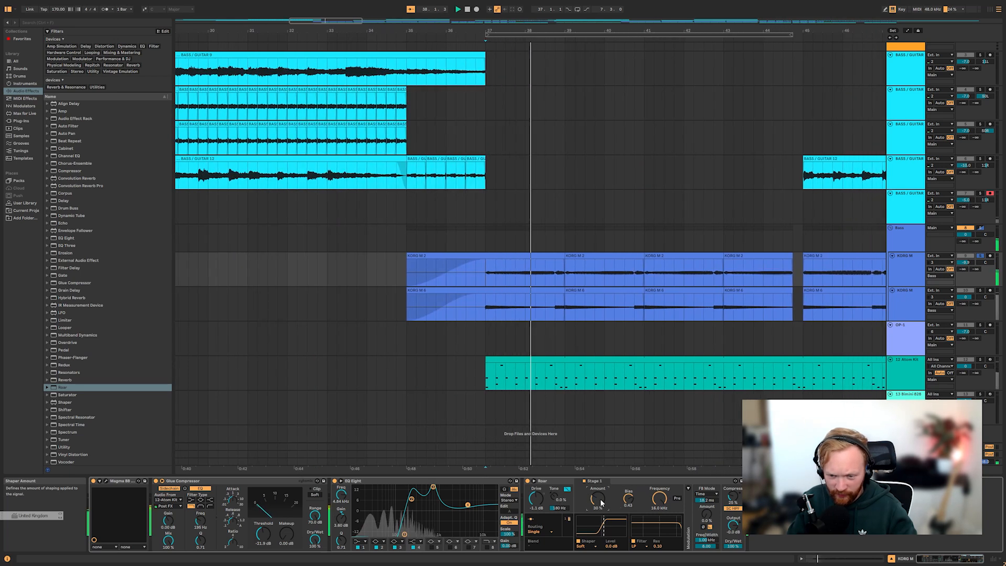
scroll(601, 503, "up", 2)
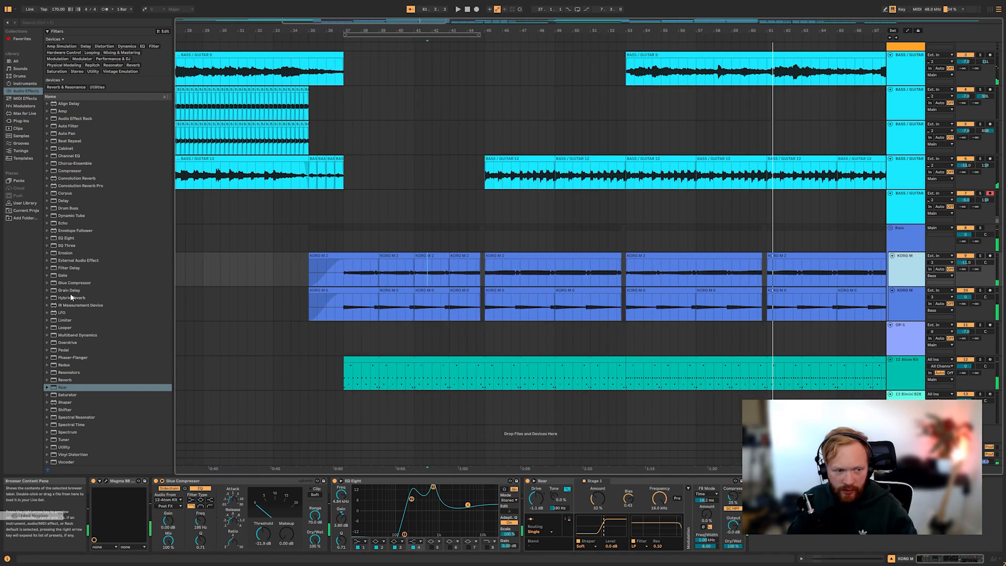
Add Hybrid Reverb to the first KORG M track, lower the track's volume, and play the mix from bar 37 before stopping playback.
left_click(71, 297)
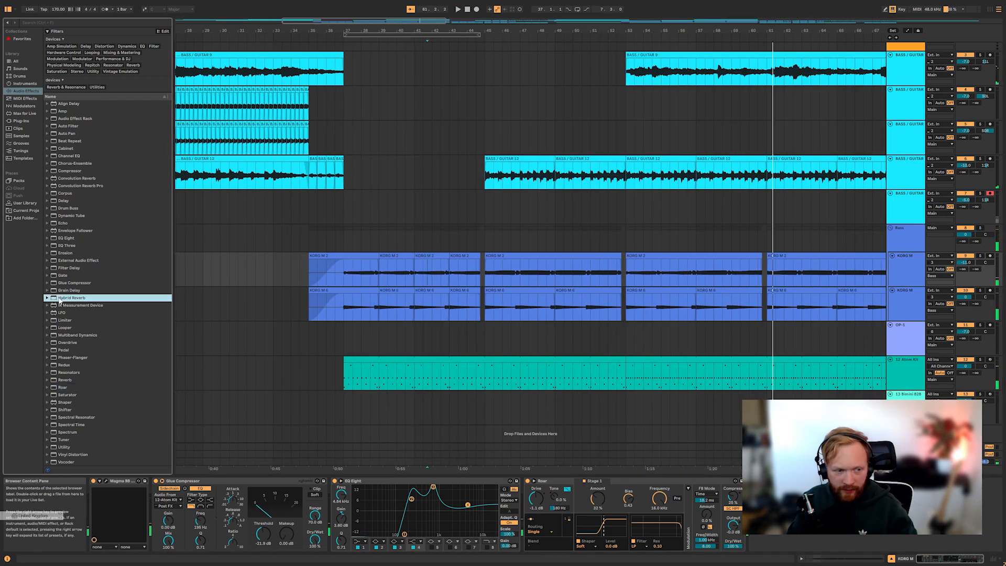
left_click(340, 37)
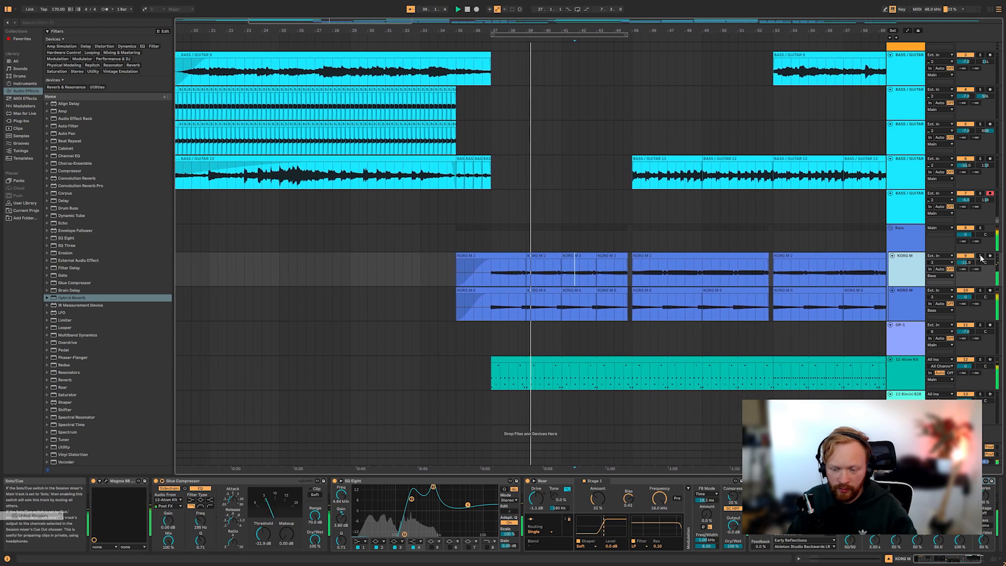
scroll(607, 261, "right", 3)
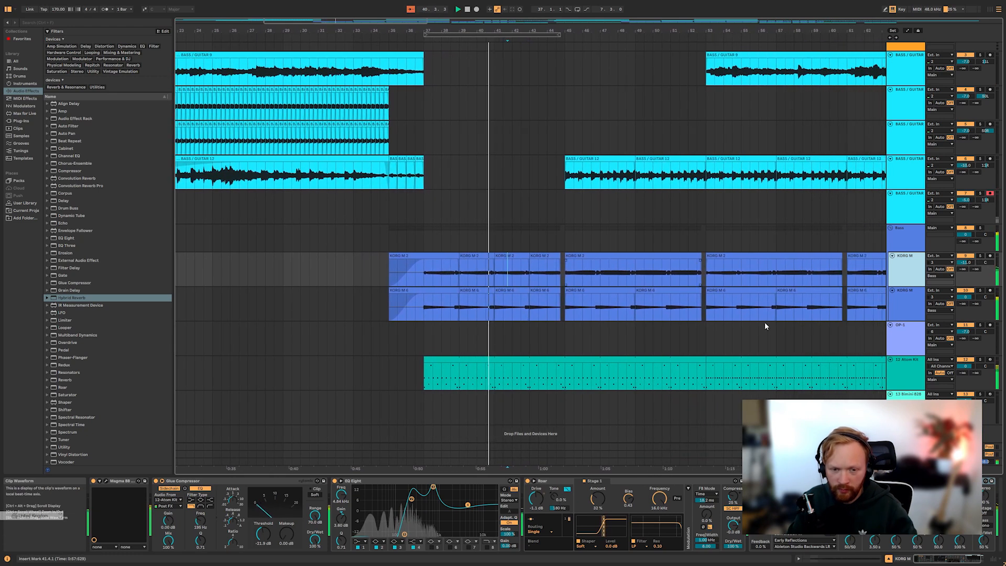
left_click(468, 10)
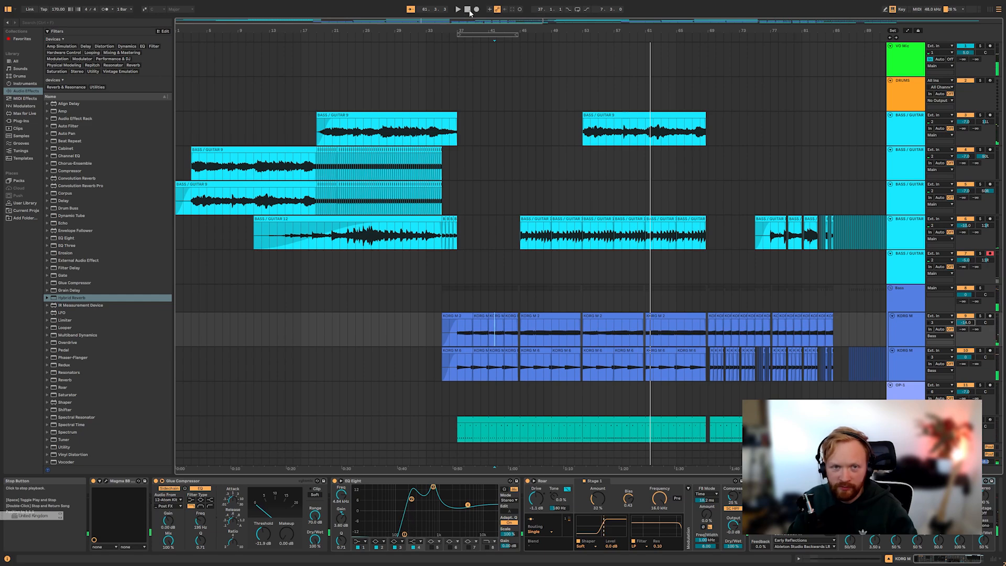